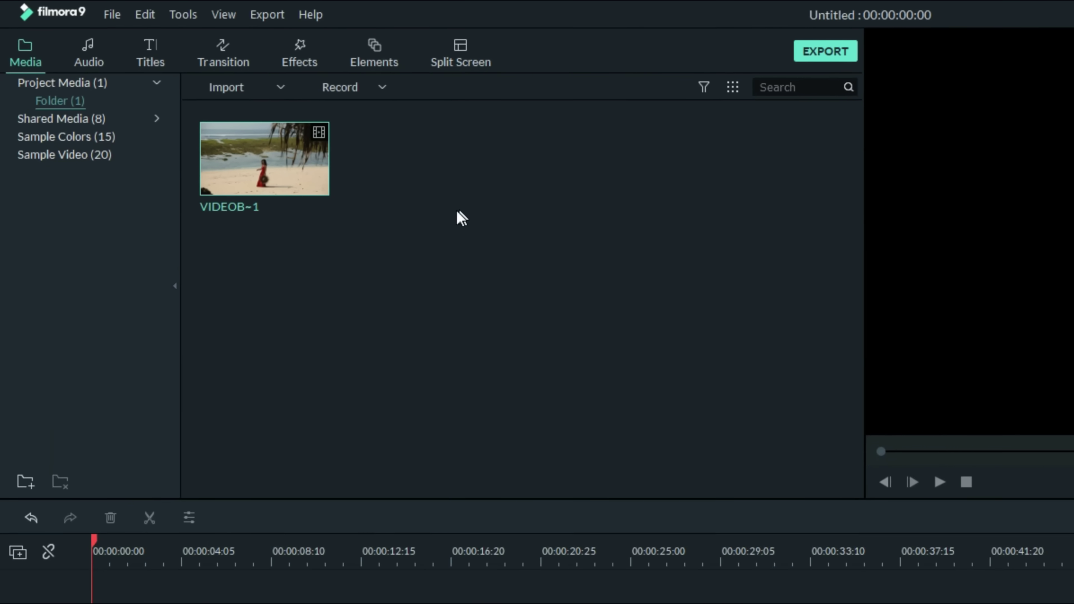
Place the VIDEOB~1 beach clip on video track 1 and play it in the preview
{"action": "left_click_drag", "start_coordinate": [259, 138], "coordinate": [72, 603]}
{"action": "left_click_drag", "start_coordinate": [55, 491], "coordinate": [56, 491]}
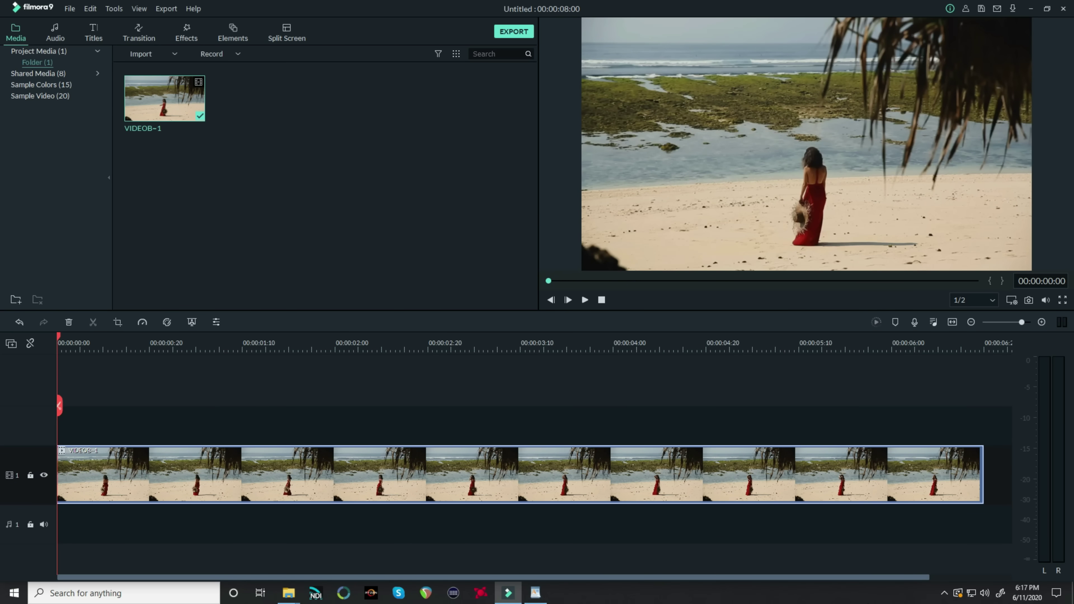
{"action": "left_click", "coordinate": [584, 299]}
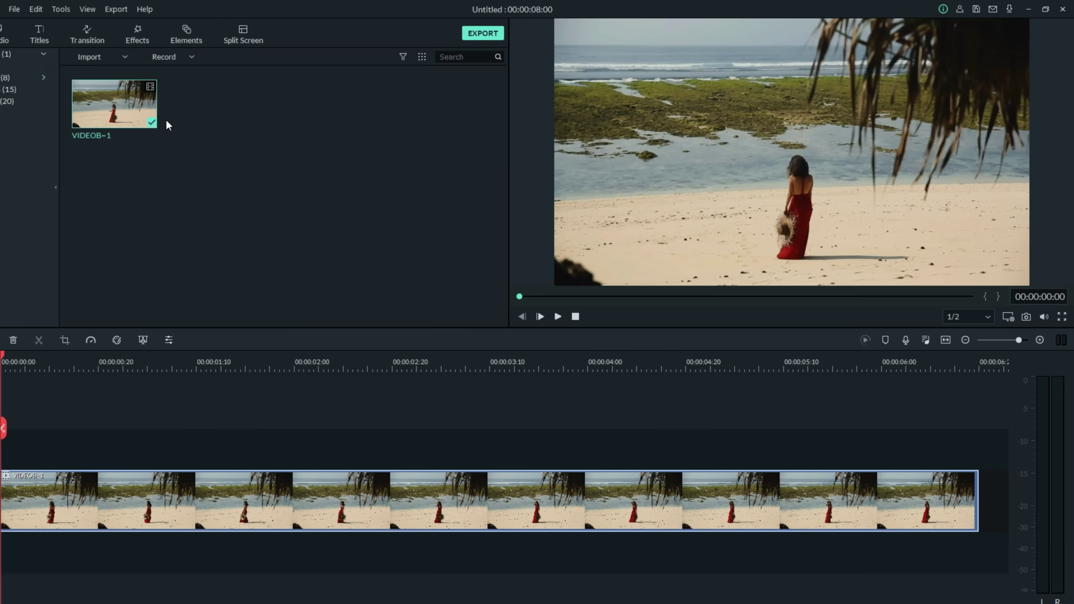
Add a second copy of the clip on track 2 and move the playhead to 00:00:03:02
{"action": "mouse_move", "coordinate": [68, 112]}
{"action": "left_click_drag", "start_coordinate": [182, 100], "coordinate": [17, 441]}
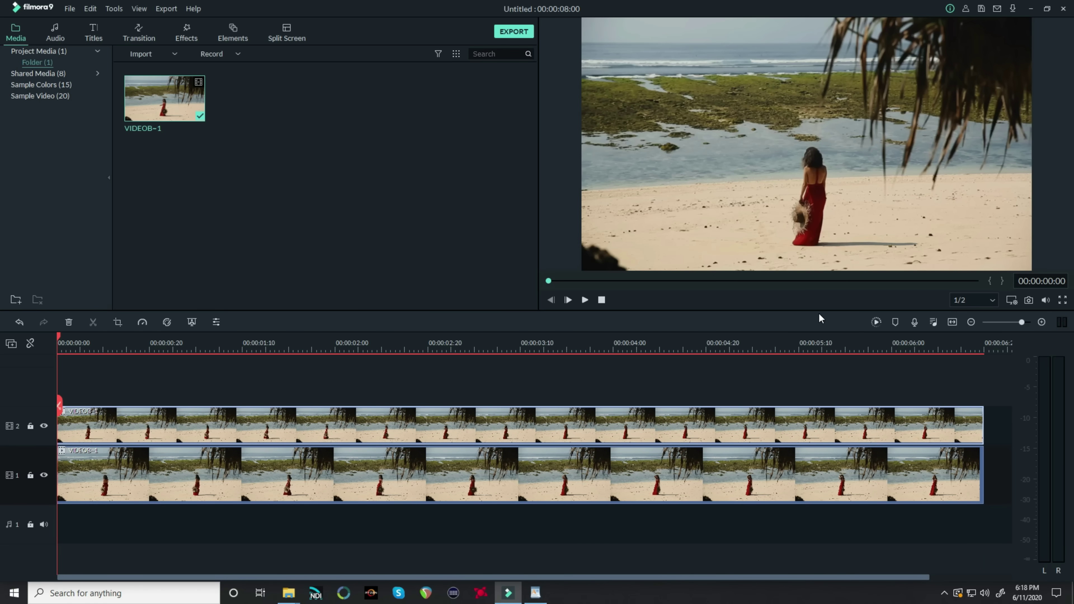
{"action": "left_click_drag", "start_coordinate": [376, 364], "coordinate": [413, 365]}
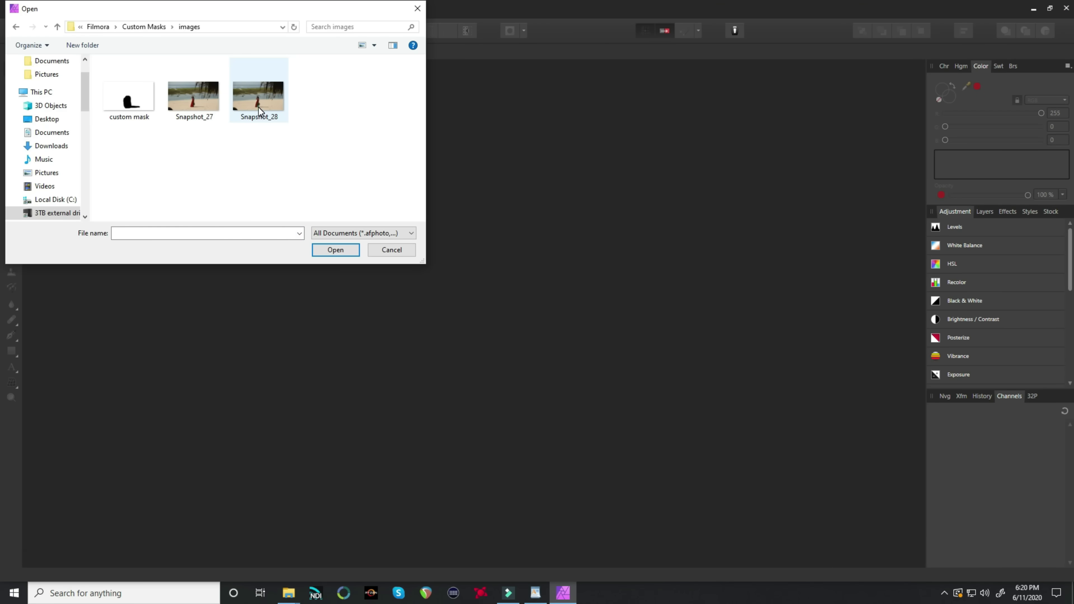
Open Snapshot_28.png, add a new layer above it, and set the colour to black (0, 0, 0)
{"action": "double_click", "coordinate": [259, 107]}
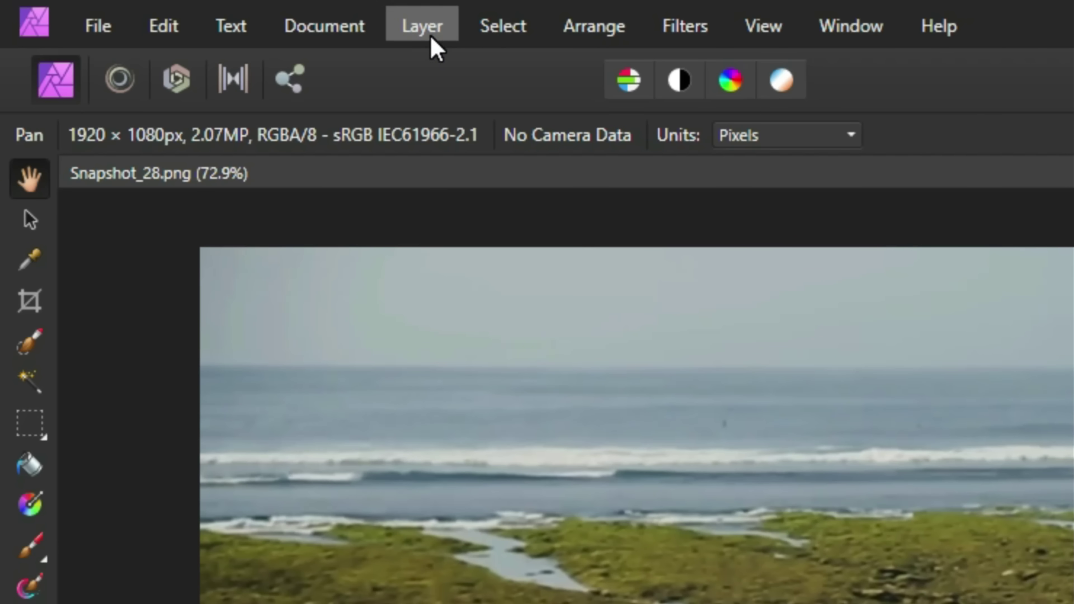
{"action": "left_click", "coordinate": [429, 40]}
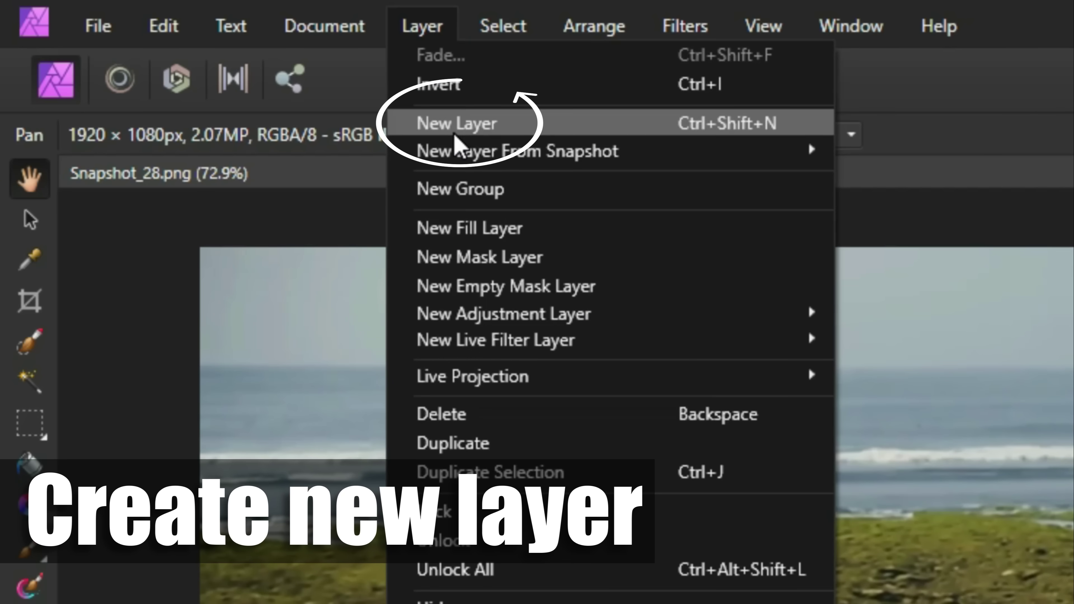
{"action": "left_click", "coordinate": [454, 127]}
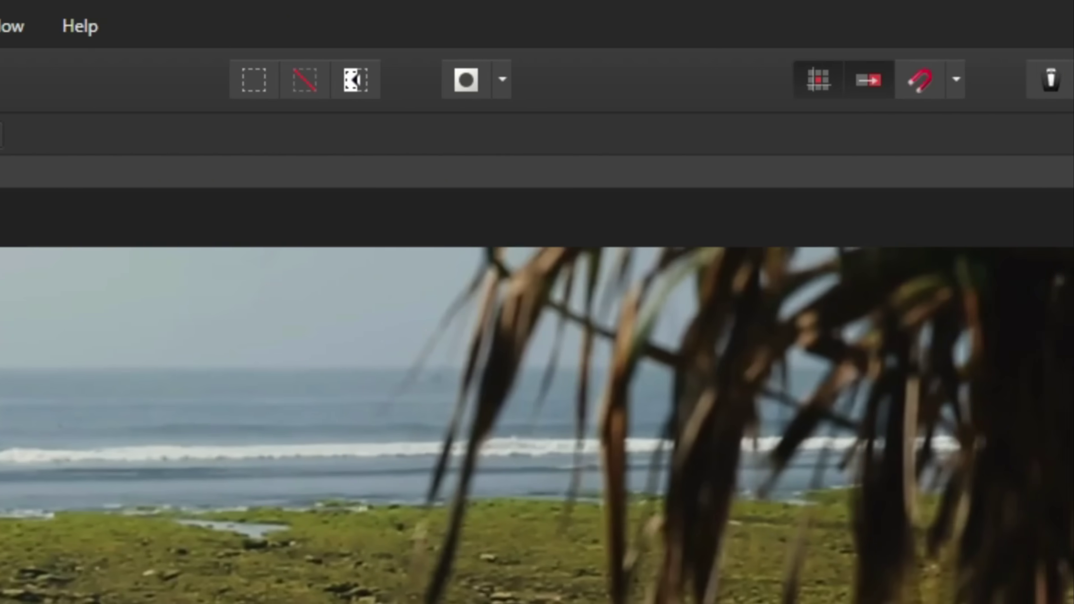
{"action": "left_click_drag", "start_coordinate": [968, 230], "coordinate": [943, 235]}
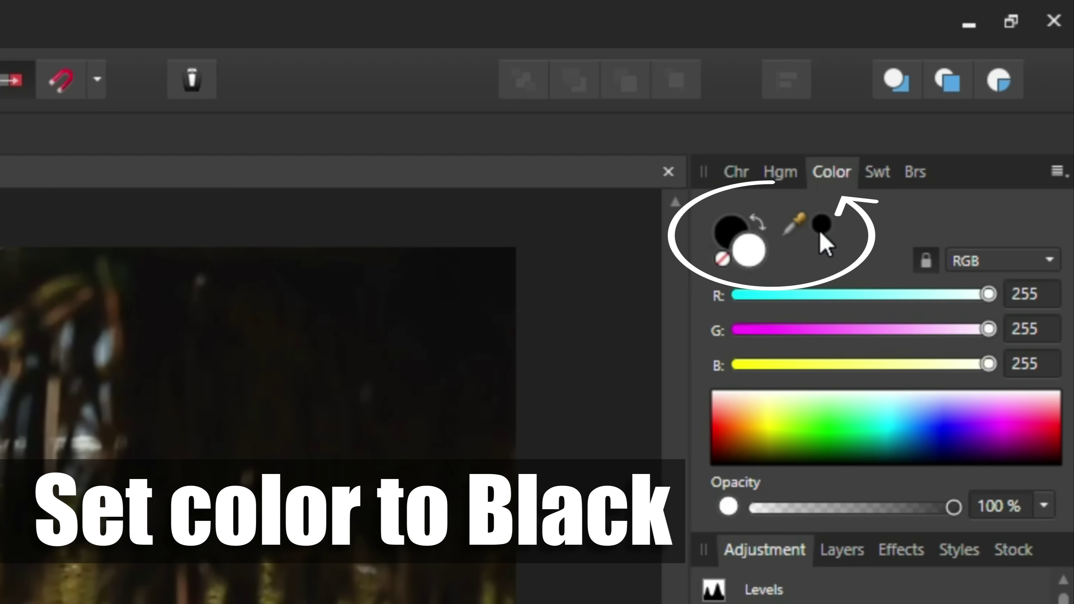
{"action": "left_click", "coordinate": [821, 225]}
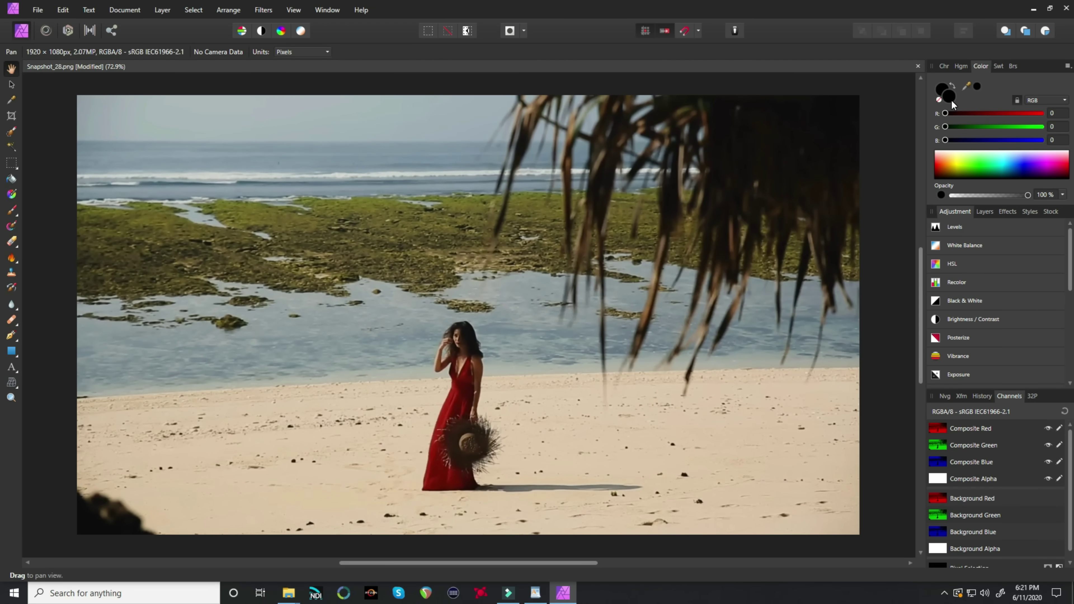
Widen and harden the Paint Brush, then paint black over the woman's body and shadow
{"action": "left_click", "coordinate": [12, 210]}
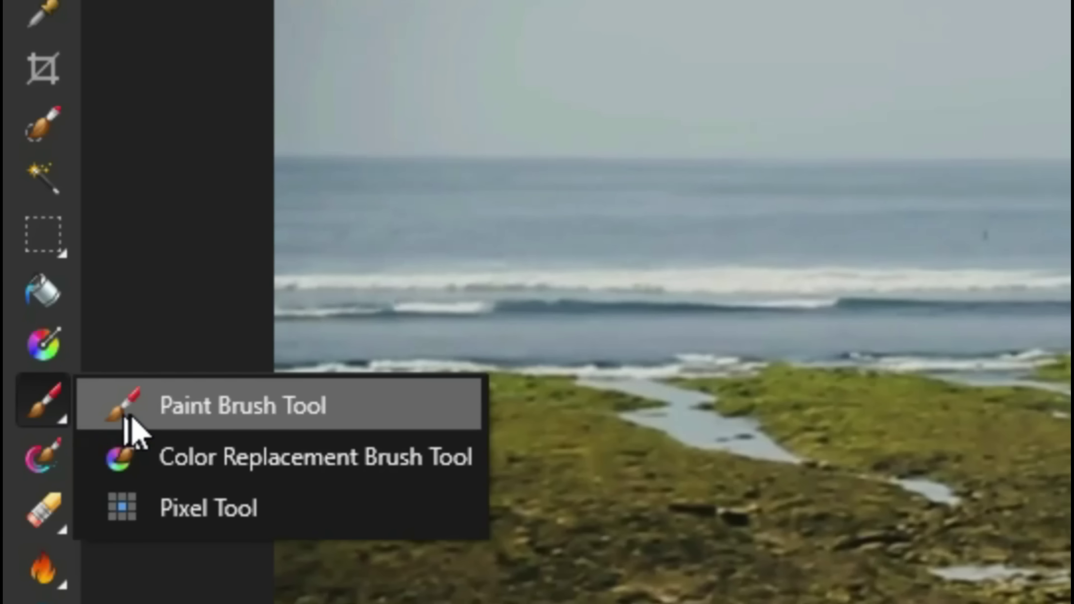
{"action": "left_click", "coordinate": [154, 409]}
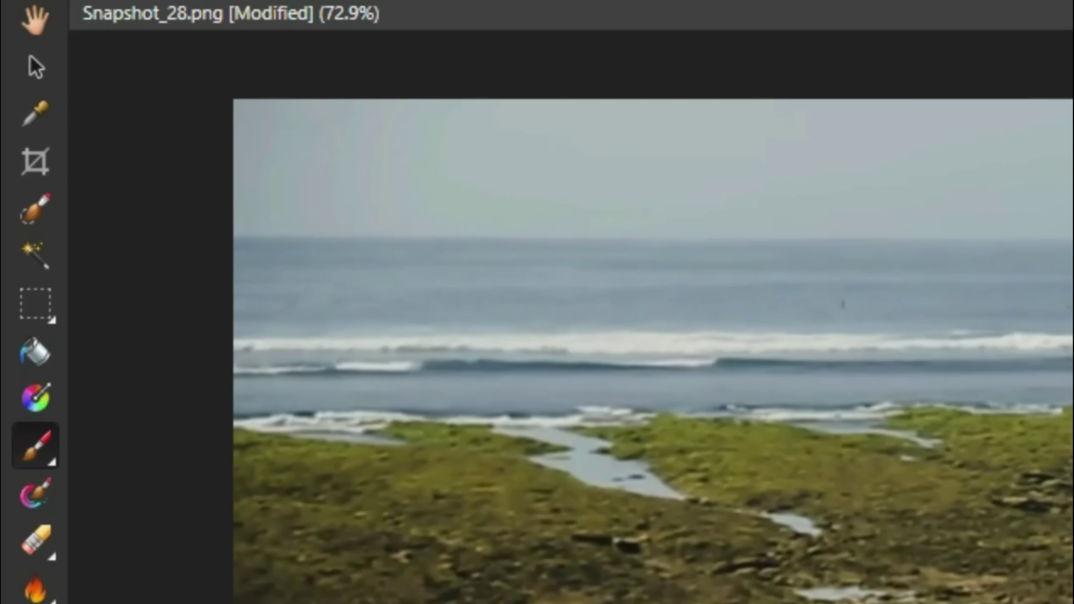
{"action": "left_click", "coordinate": [185, 40]}
{"action": "left_click_drag", "start_coordinate": [172, 149], "coordinate": [195, 153]}
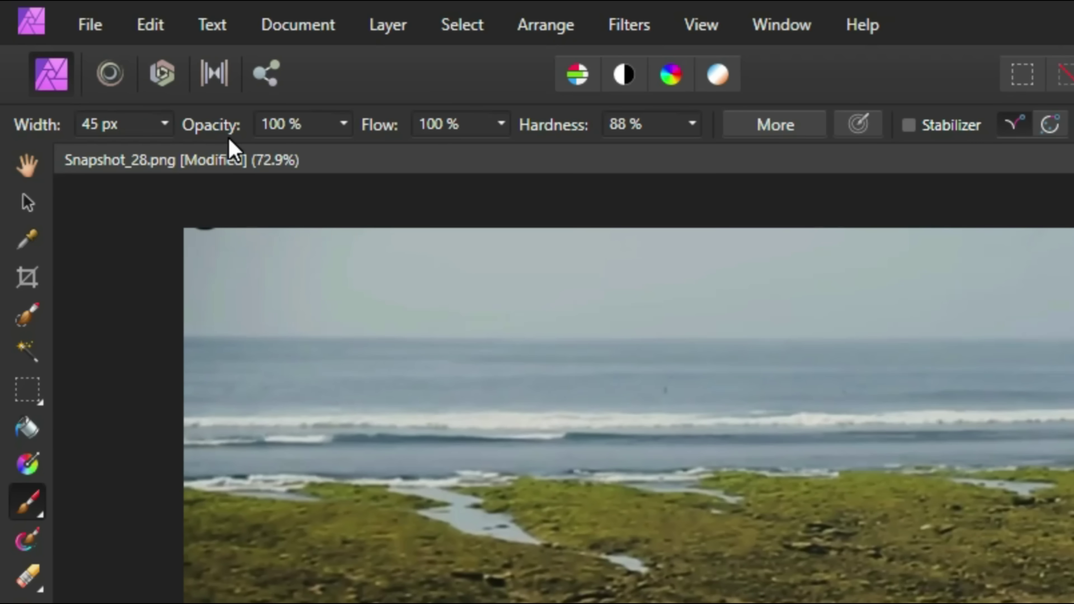
{"action": "left_click", "coordinate": [691, 123]}
{"action": "left_click_drag", "start_coordinate": [695, 152], "coordinate": [744, 150]}
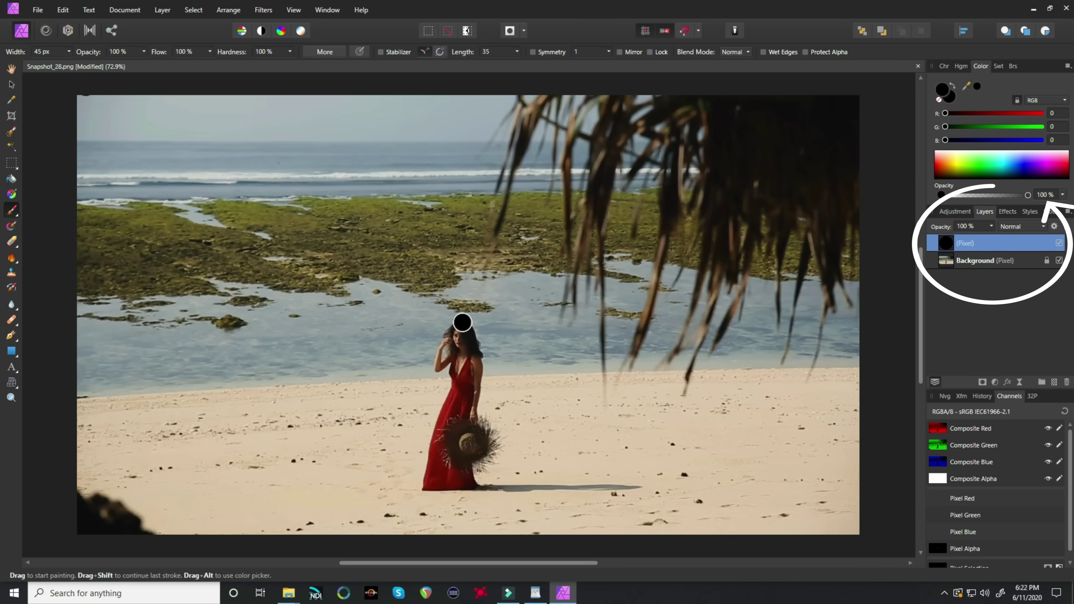
{"action": "left_click_drag", "start_coordinate": [463, 323], "coordinate": [427, 357]}
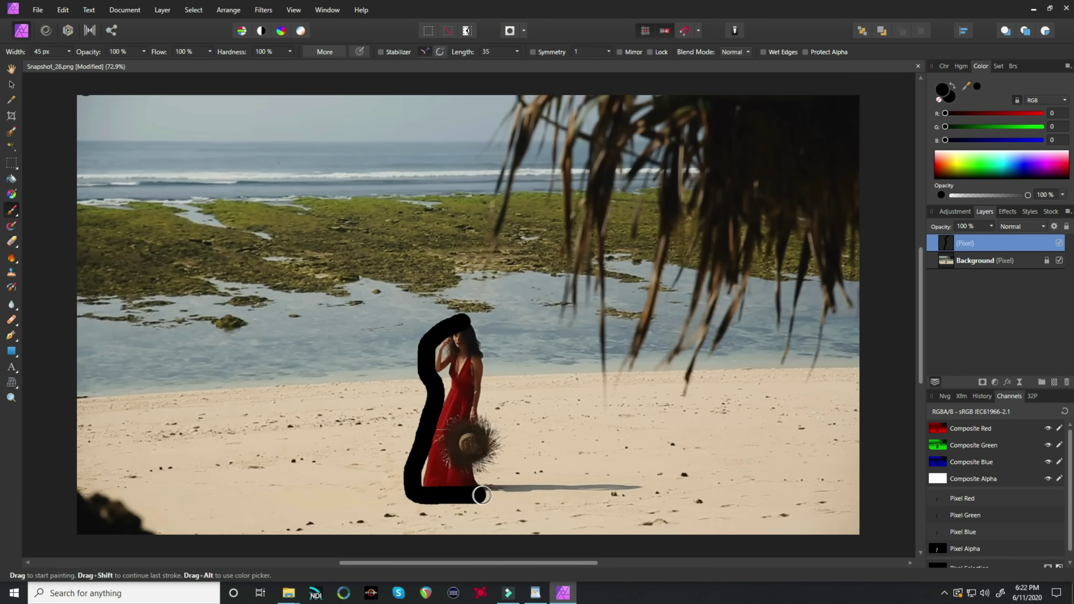
{"action": "left_click_drag", "start_coordinate": [482, 494], "coordinate": [583, 492]}
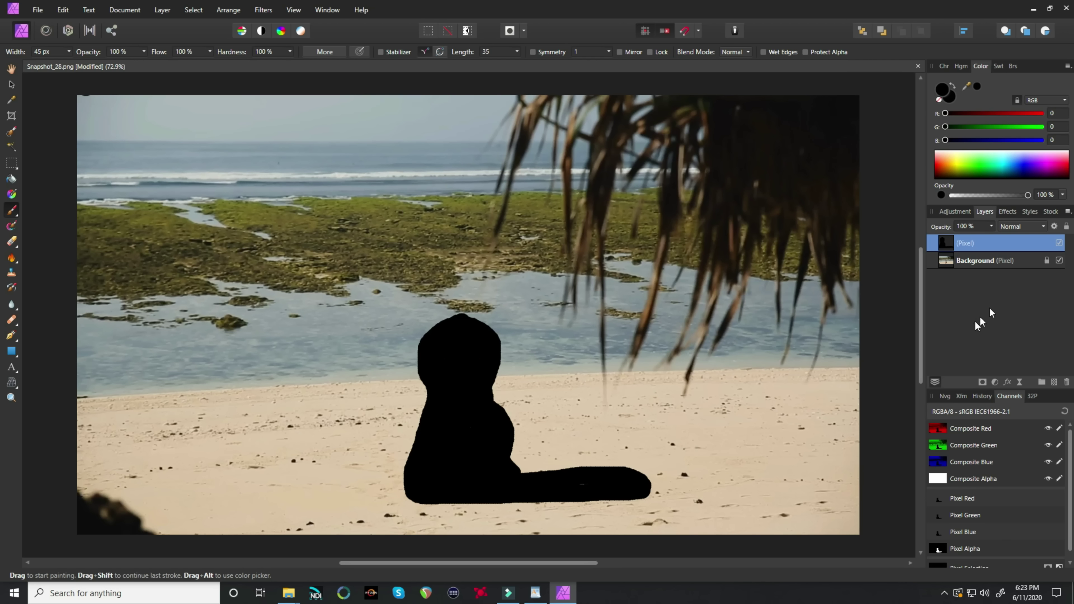
Hide the Background layer and export the black silhouette as a transparent PNG
{"action": "left_click", "coordinate": [1058, 260]}
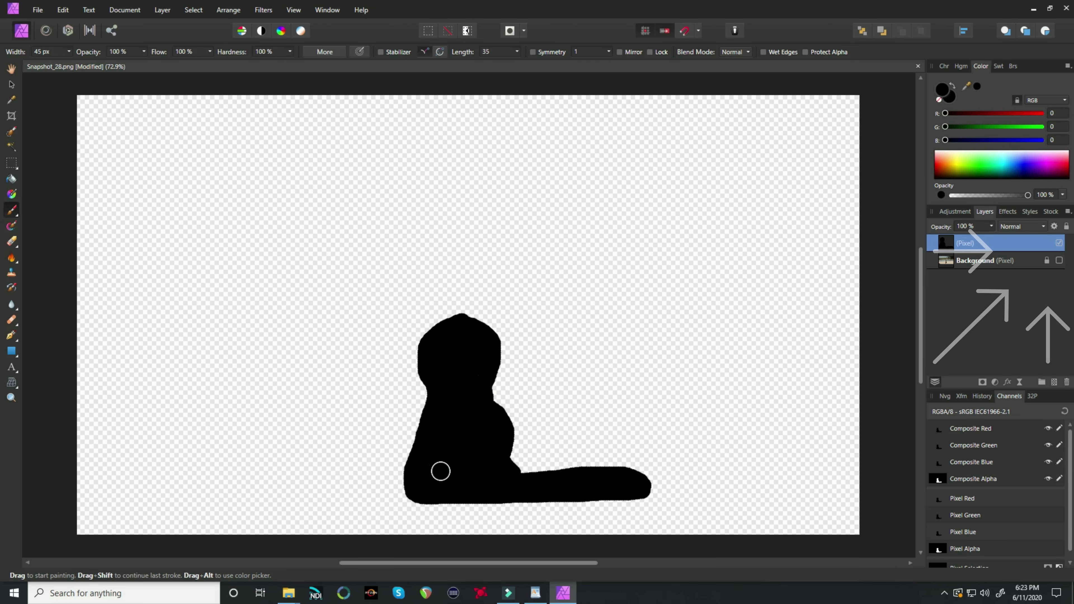
{"action": "left_click", "coordinate": [40, 12]}
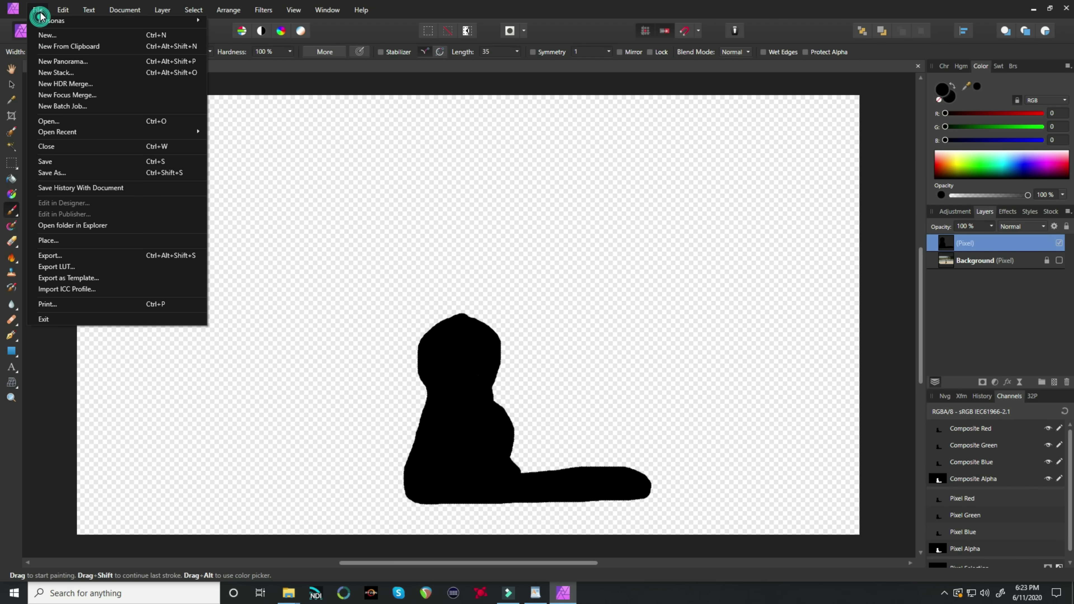
{"action": "left_click", "coordinate": [70, 257]}
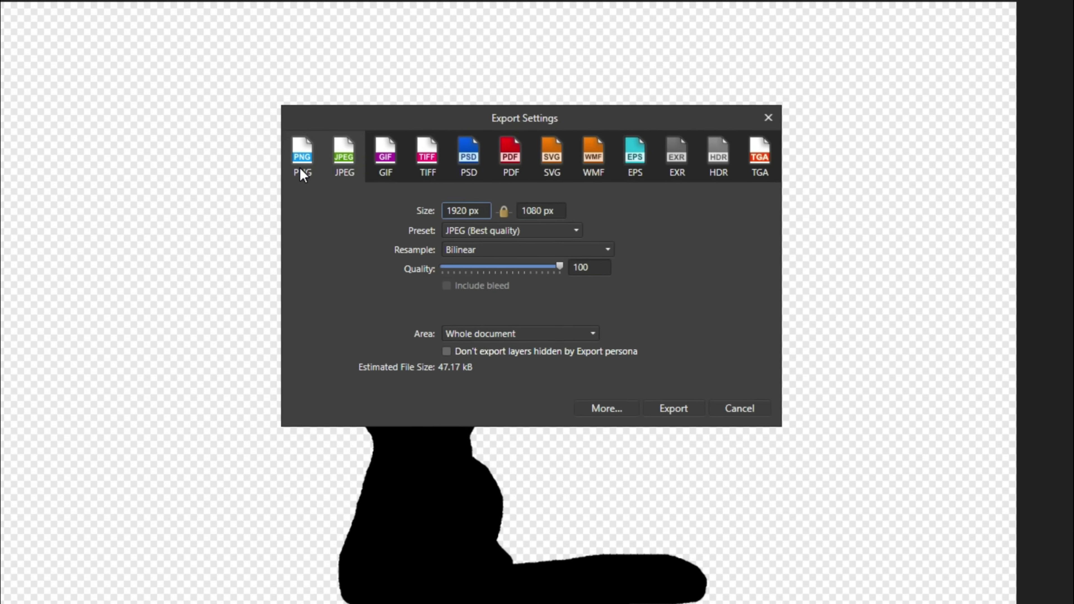
{"action": "left_click", "coordinate": [375, 195]}
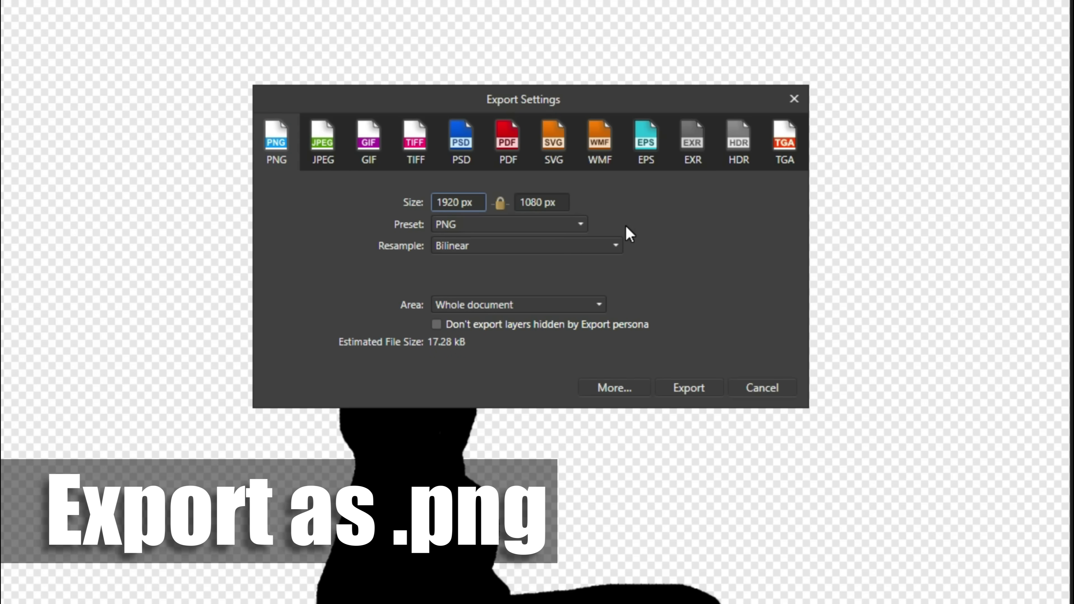
{"action": "left_click", "coordinate": [685, 386]}
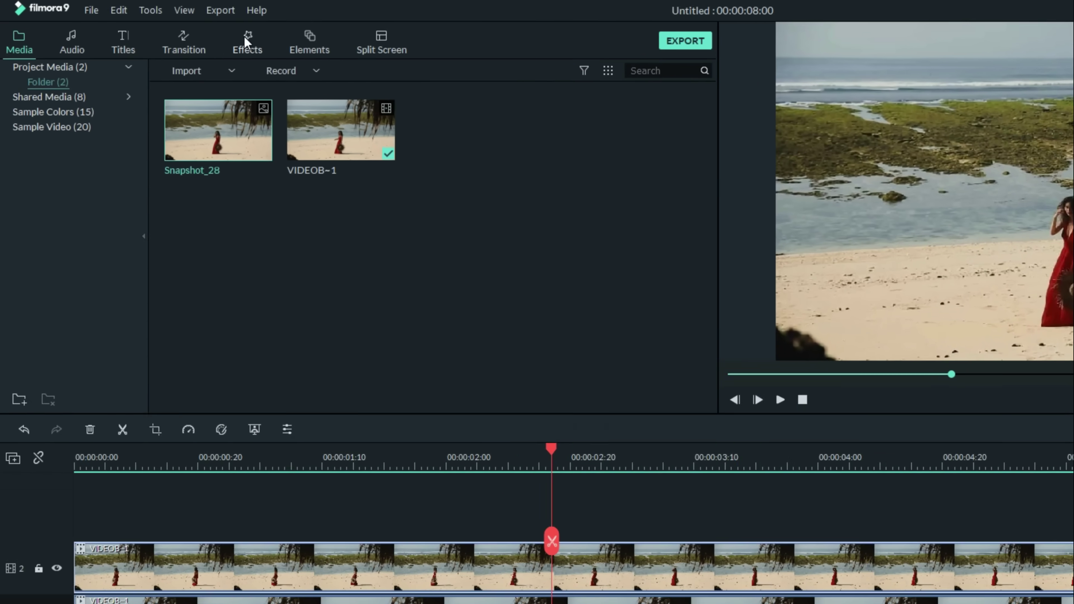
Drag the Utility effect Image Mask onto the track 2 clip and open that clip's settings
{"action": "left_click", "coordinate": [247, 41]}
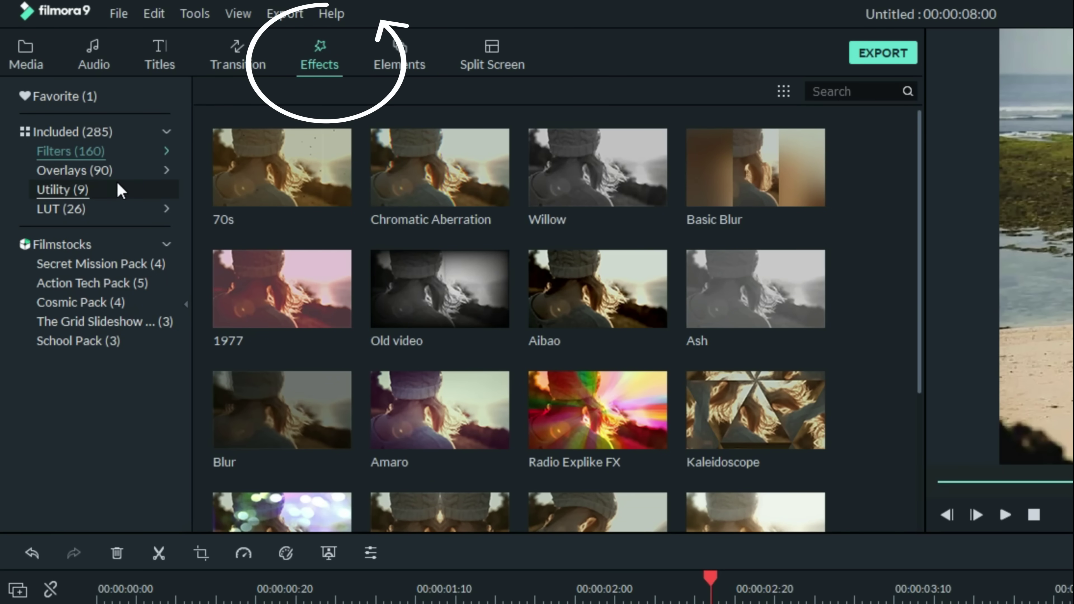
{"action": "left_click", "coordinate": [136, 192]}
{"action": "mouse_move", "coordinate": [340, 300]}
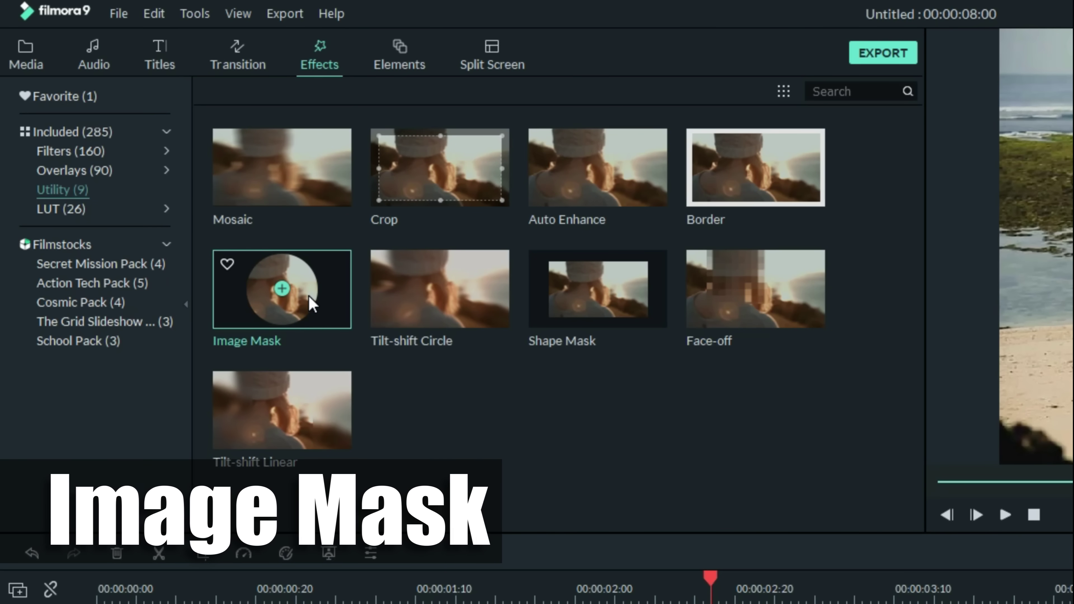
{"action": "left_click_drag", "start_coordinate": [308, 302], "coordinate": [329, 421]}
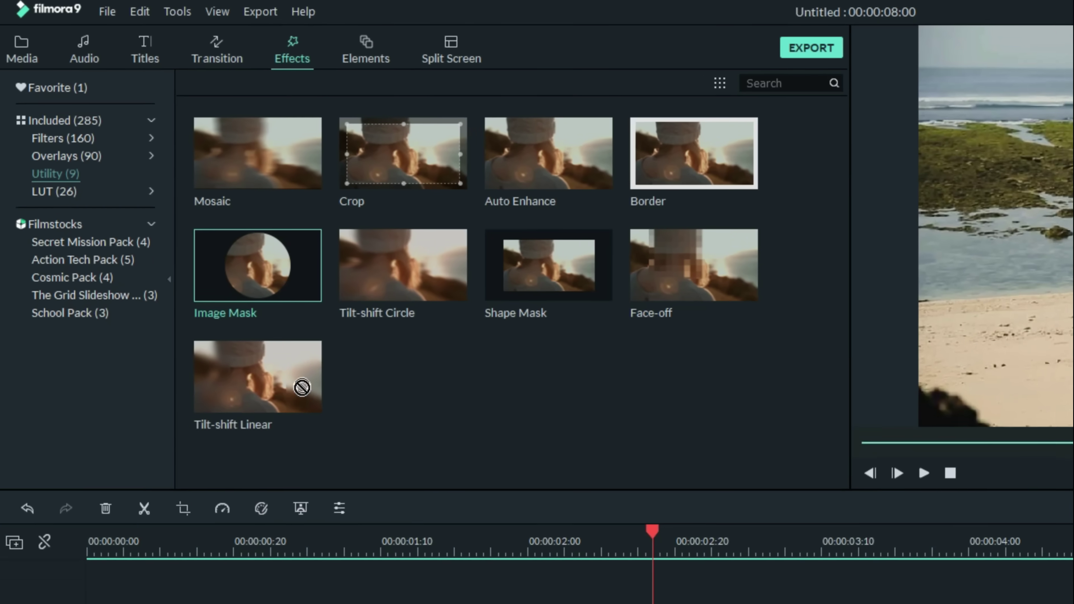
{"action": "left_click_drag", "start_coordinate": [301, 387], "coordinate": [203, 440]}
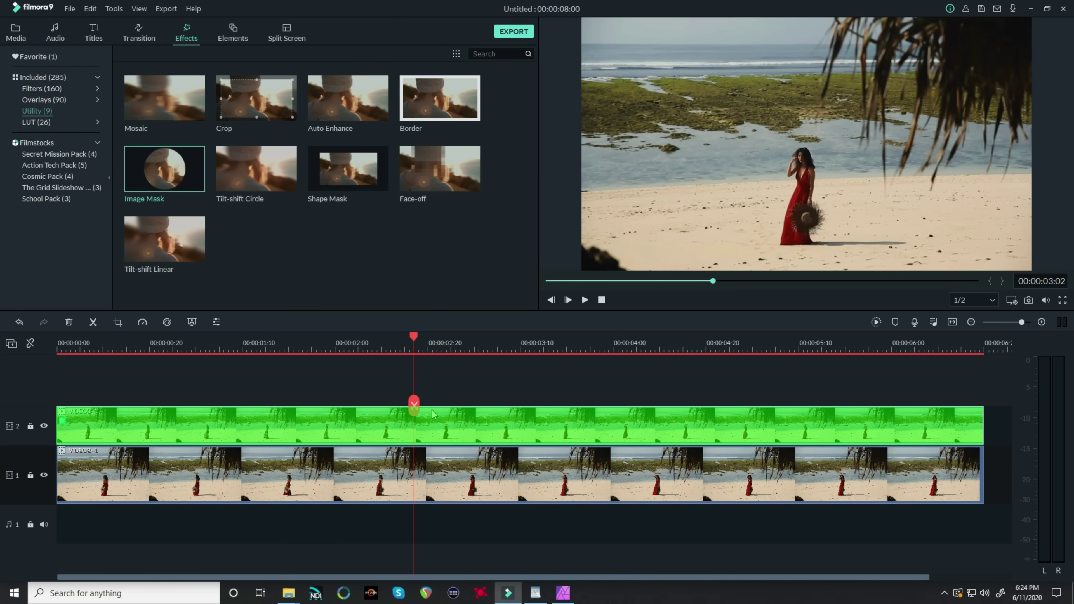
{"action": "double_click", "coordinate": [464, 426]}
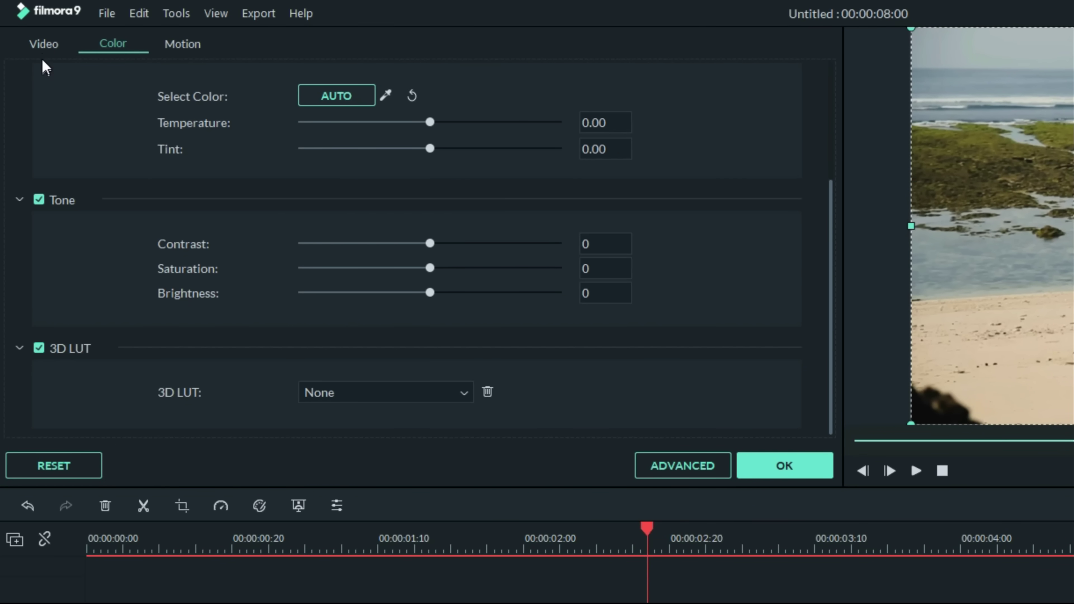
Enable Image Mask under Video Effects in the clip's Video settings
{"action": "left_click", "coordinate": [44, 45]}
{"action": "scroll", "coordinate": [263, 177], "scroll_direction": "down", "scroll_amount": 5}
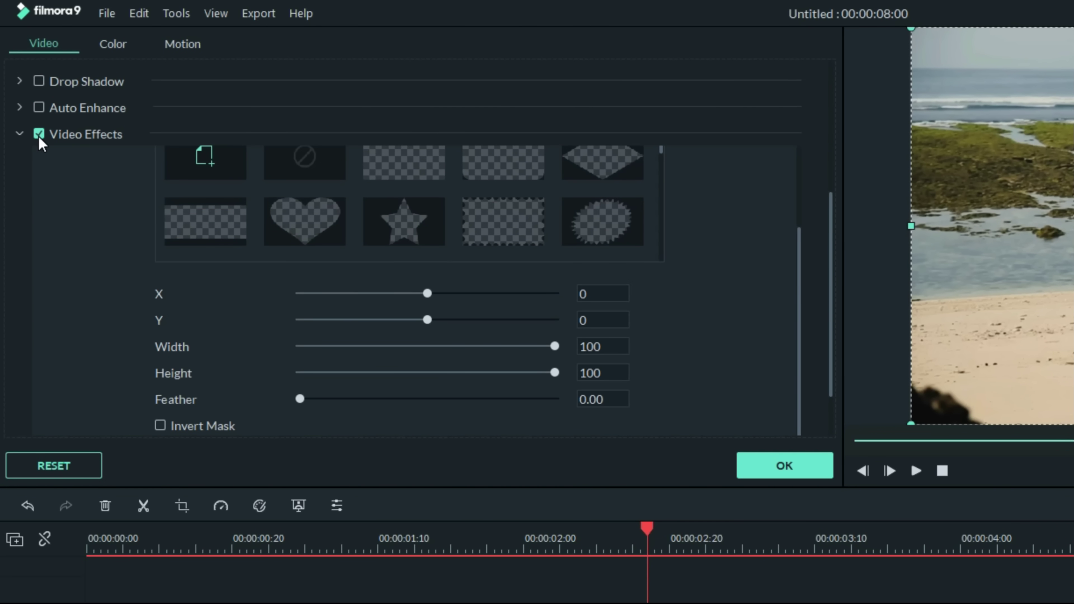
{"action": "scroll", "coordinate": [295, 258], "scroll_direction": "up", "scroll_amount": 2}
{"action": "scroll", "coordinate": [324, 288], "scroll_direction": "down", "scroll_amount": 6}
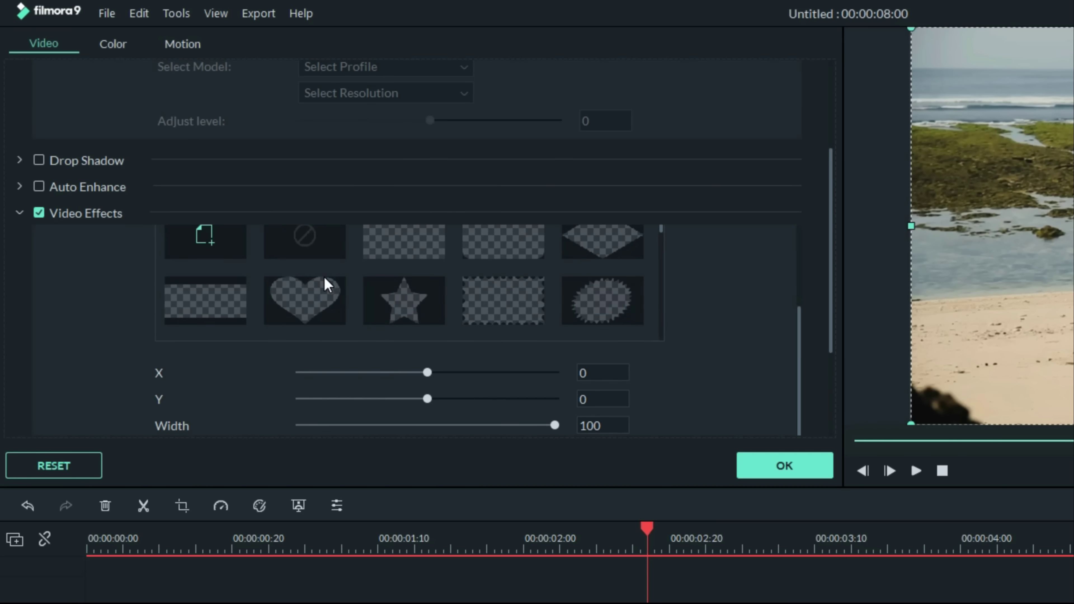
{"action": "left_click", "coordinate": [428, 308]}
{"action": "scroll", "coordinate": [365, 260], "scroll_direction": "up", "scroll_amount": 2}
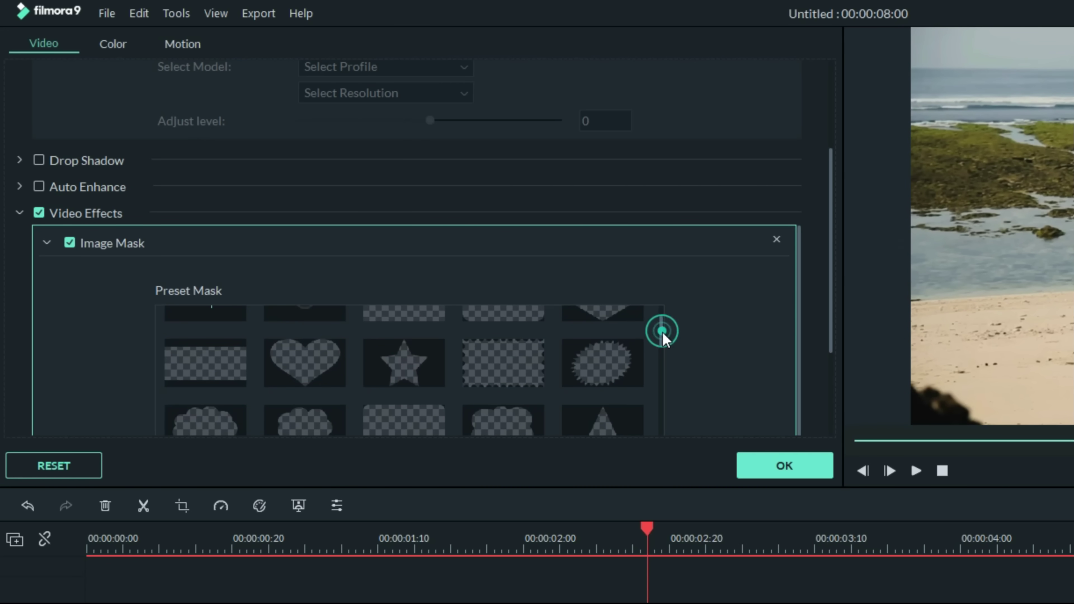
{"action": "left_click_drag", "start_coordinate": [661, 334], "coordinate": [661, 364]}
{"action": "scroll", "coordinate": [749, 328], "scroll_direction": "down", "scroll_amount": 3}
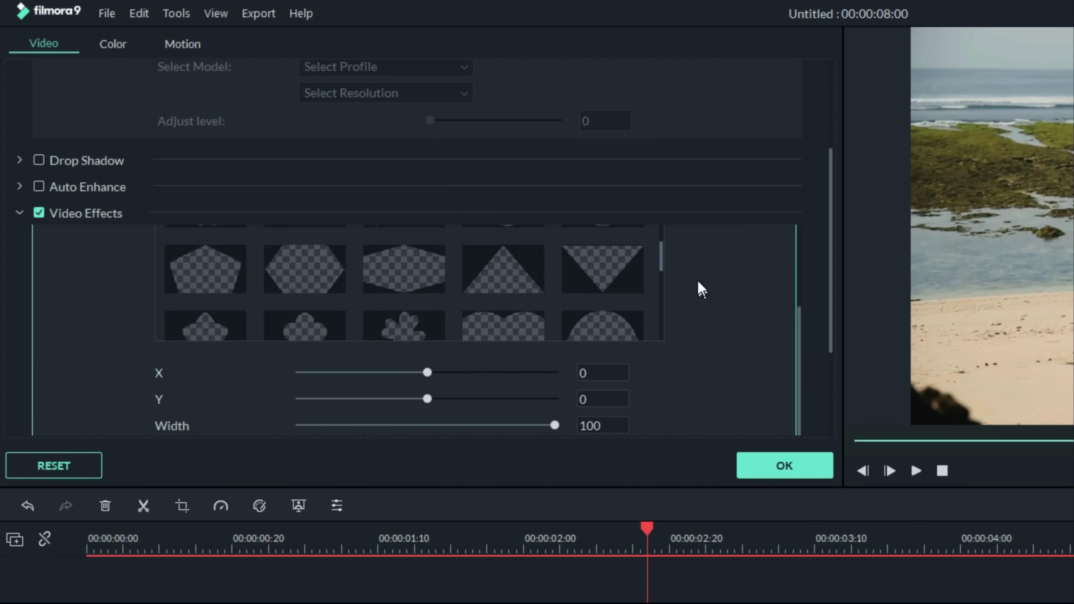
{"action": "left_click_drag", "start_coordinate": [660, 258], "coordinate": [790, 287]}
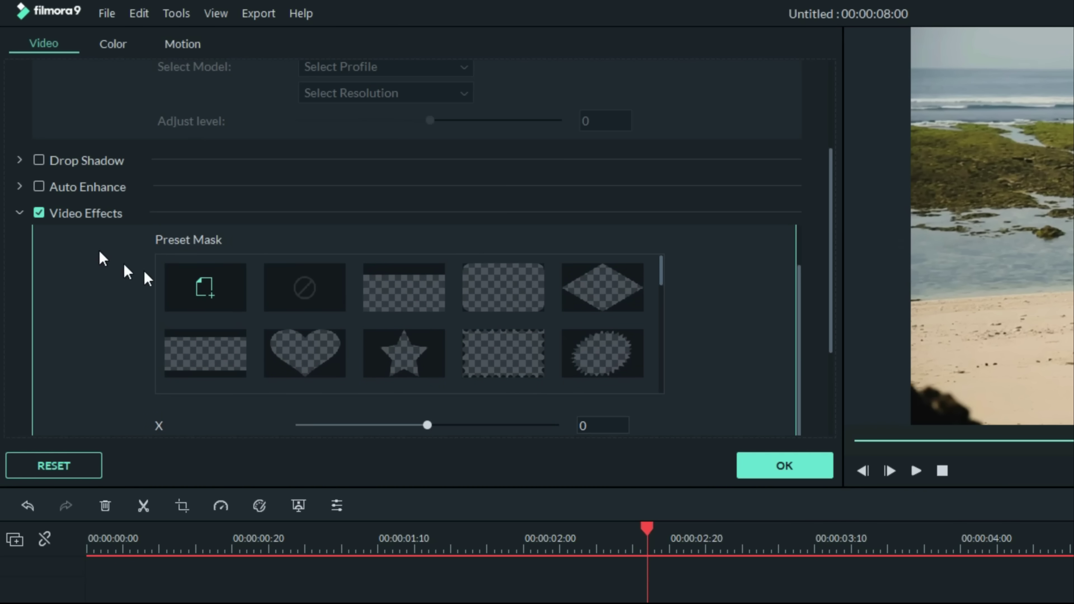
Import the 'New mask' image and select it as the clip's mask preset
{"action": "left_click", "coordinate": [209, 299]}
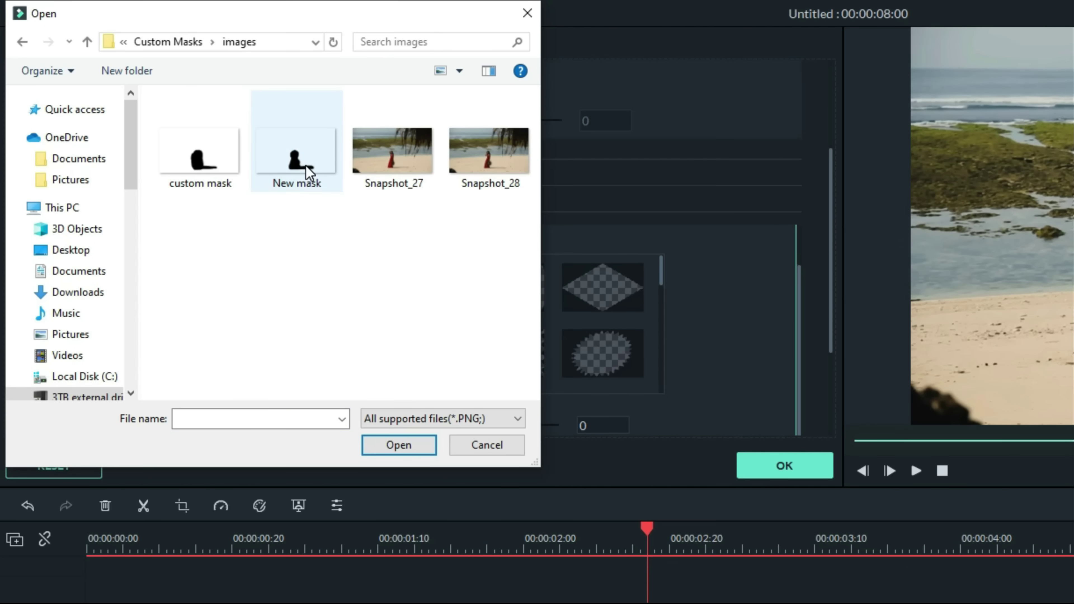
{"action": "left_click", "coordinate": [309, 171]}
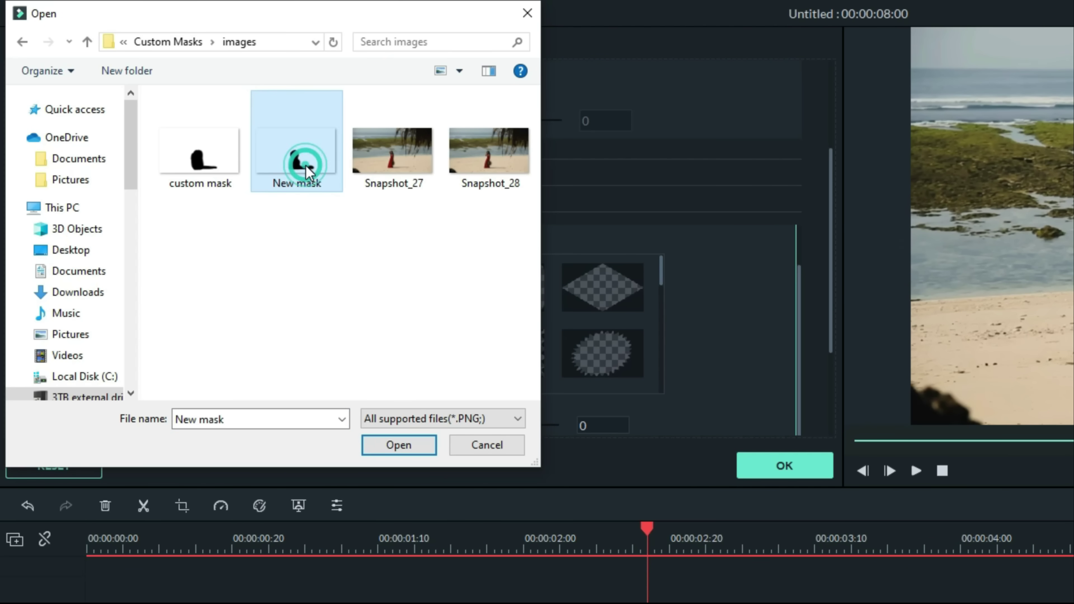
{"action": "left_click", "coordinate": [389, 446]}
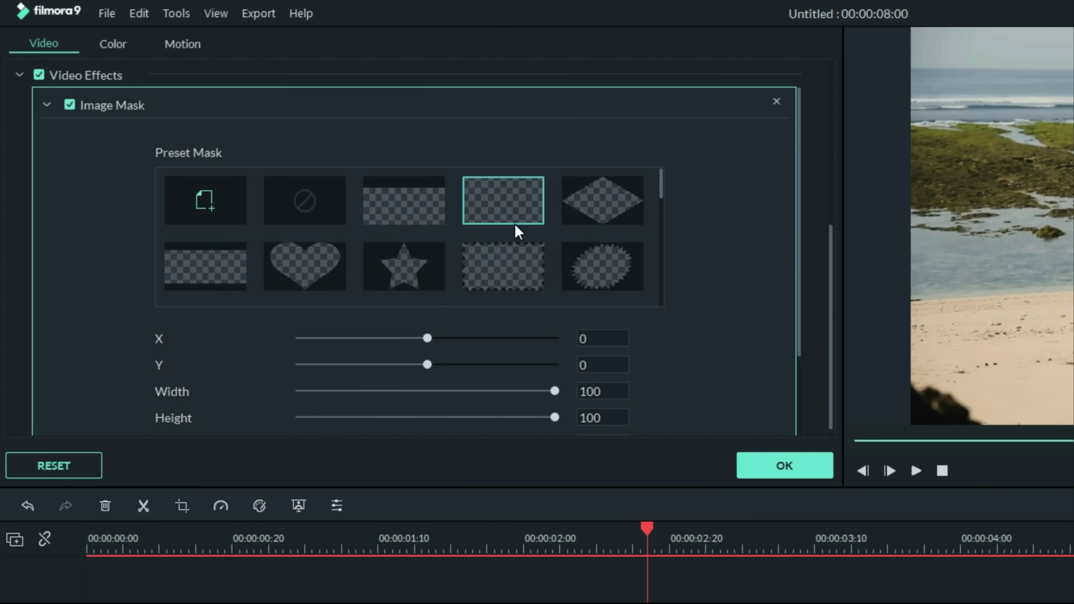
{"action": "left_click_drag", "start_coordinate": [661, 183], "coordinate": [653, 299]}
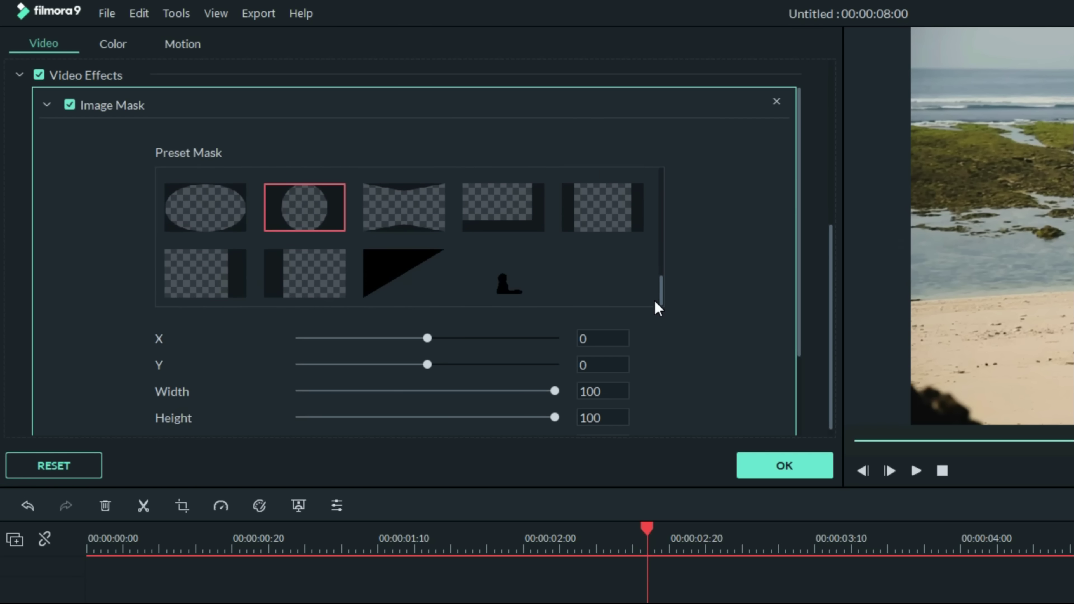
{"action": "left_click", "coordinate": [504, 283]}
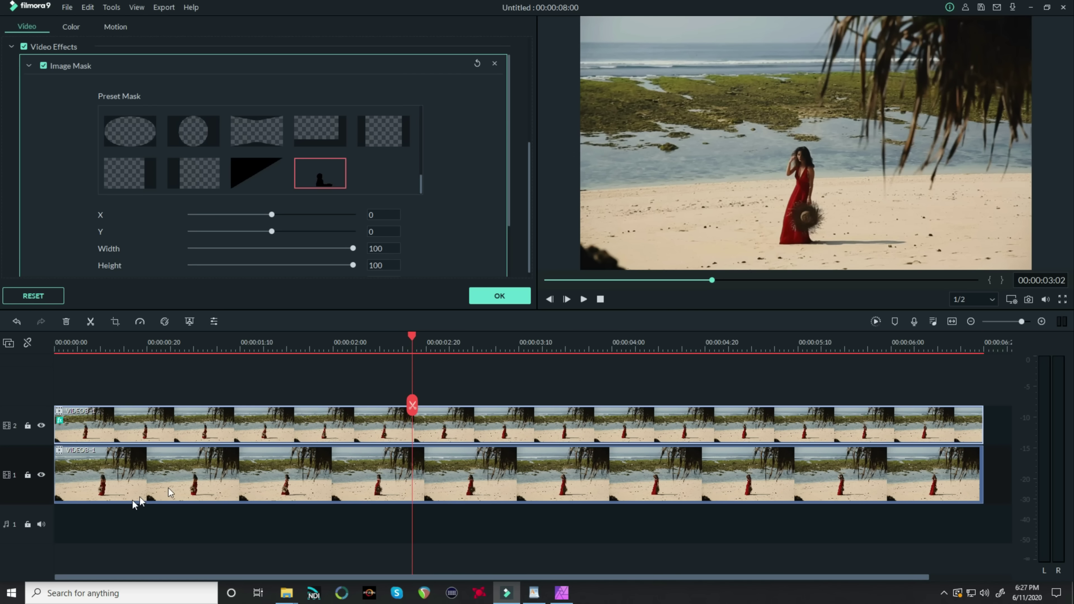
Hide track 1 and tick Invert Mask so the woman's shape shows as a black cut-out
{"action": "left_click", "coordinate": [41, 475]}
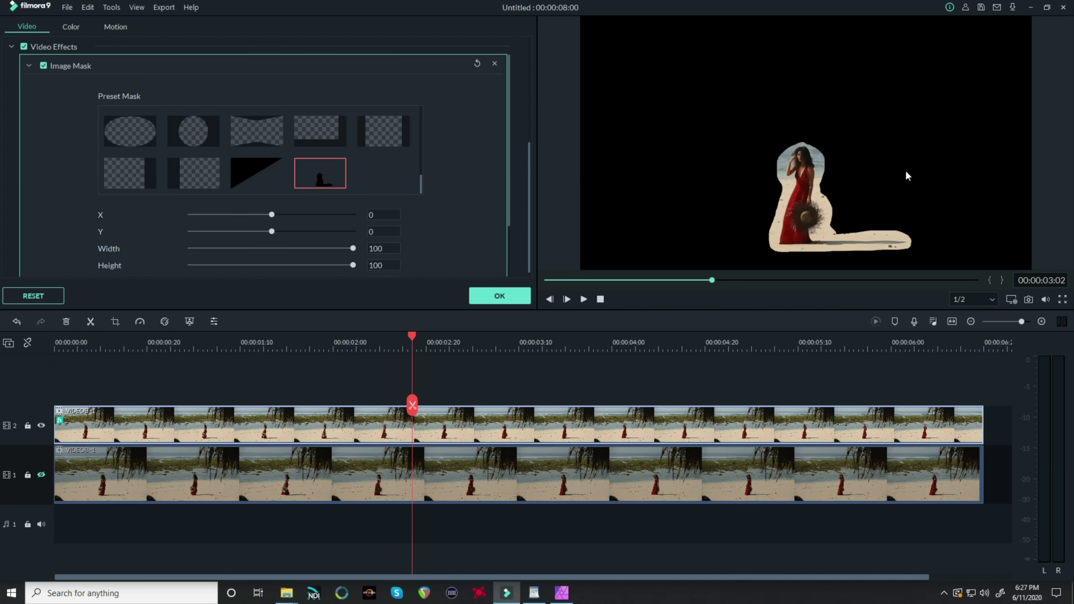
{"action": "scroll", "coordinate": [100, 232], "scroll_direction": "down", "scroll_amount": 2}
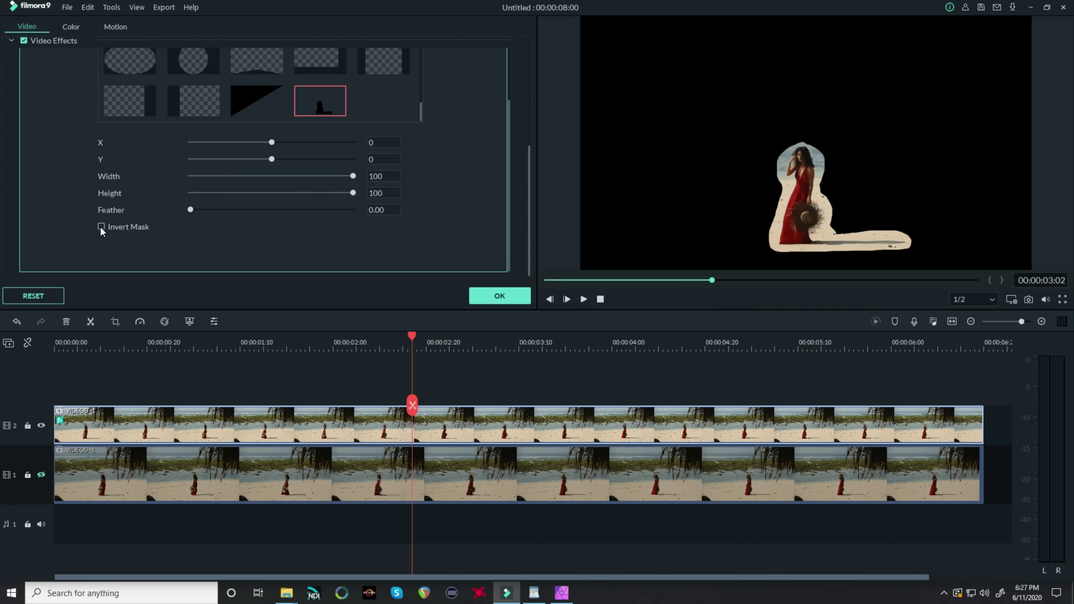
{"action": "left_click", "coordinate": [101, 227]}
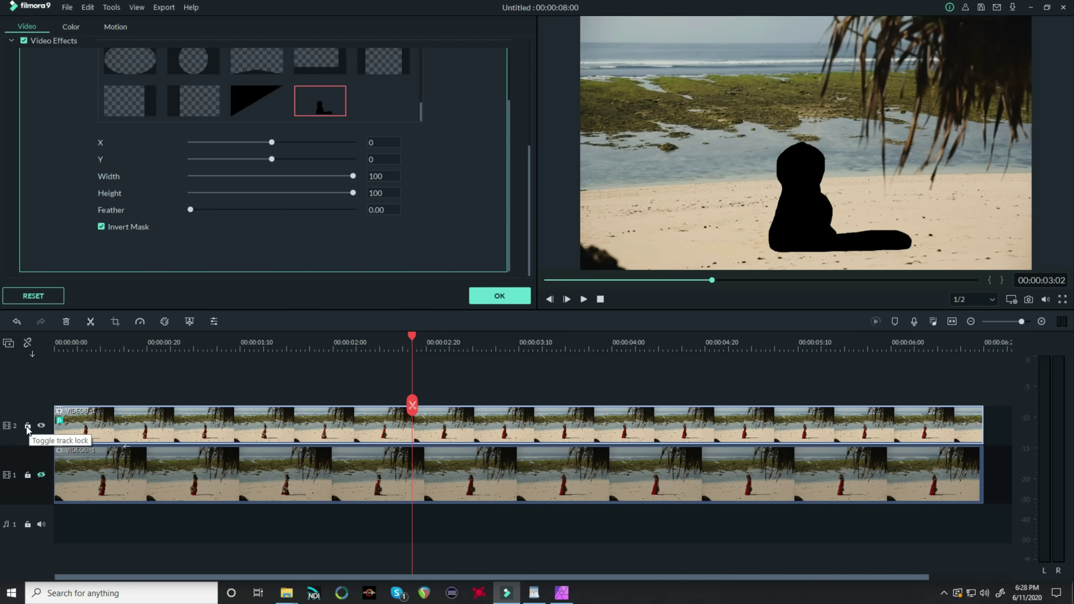
Lock track 2, show track 1 again, and scale up and shift its clip to fill the cut-out
{"action": "left_click", "coordinate": [27, 426]}
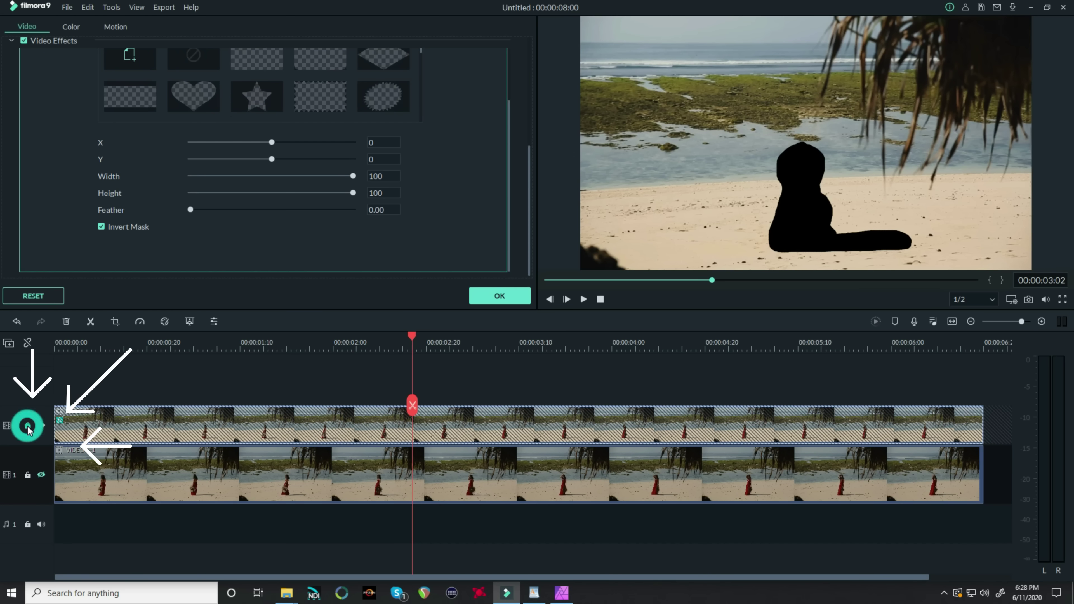
{"action": "left_click", "coordinate": [42, 475]}
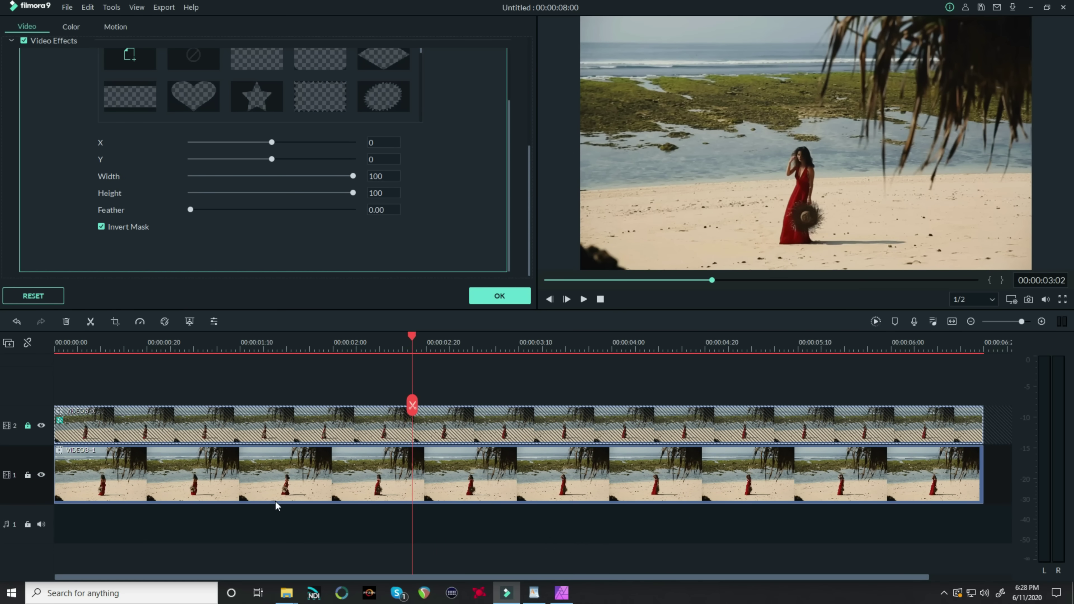
{"action": "left_click", "coordinate": [270, 482]}
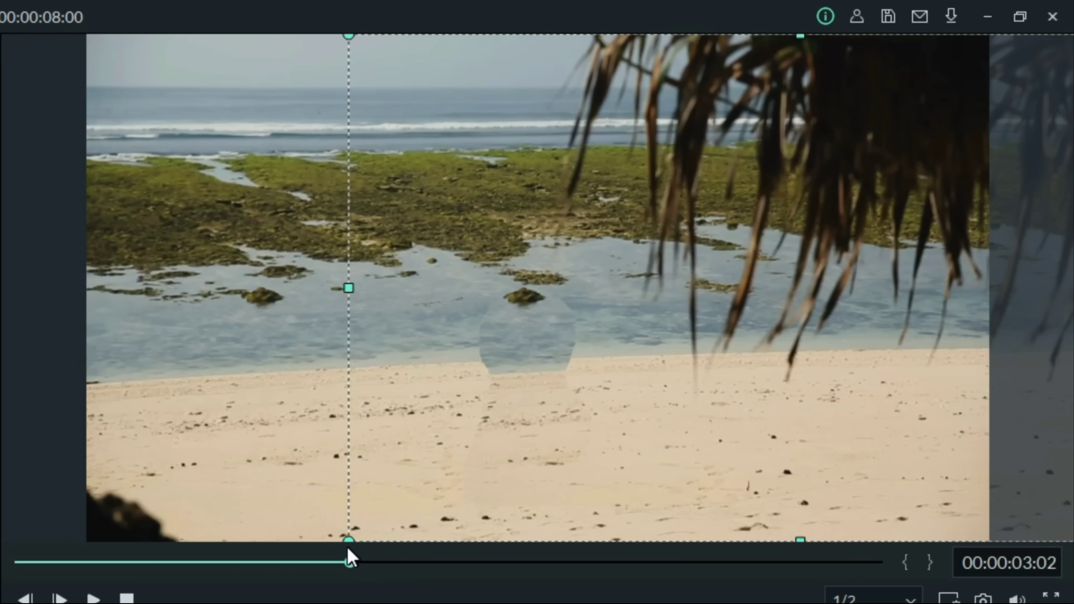
{"action": "left_click_drag", "start_coordinate": [349, 540], "coordinate": [170, 603]}
{"action": "left_click_drag", "start_coordinate": [613, 442], "coordinate": [680, 373]}
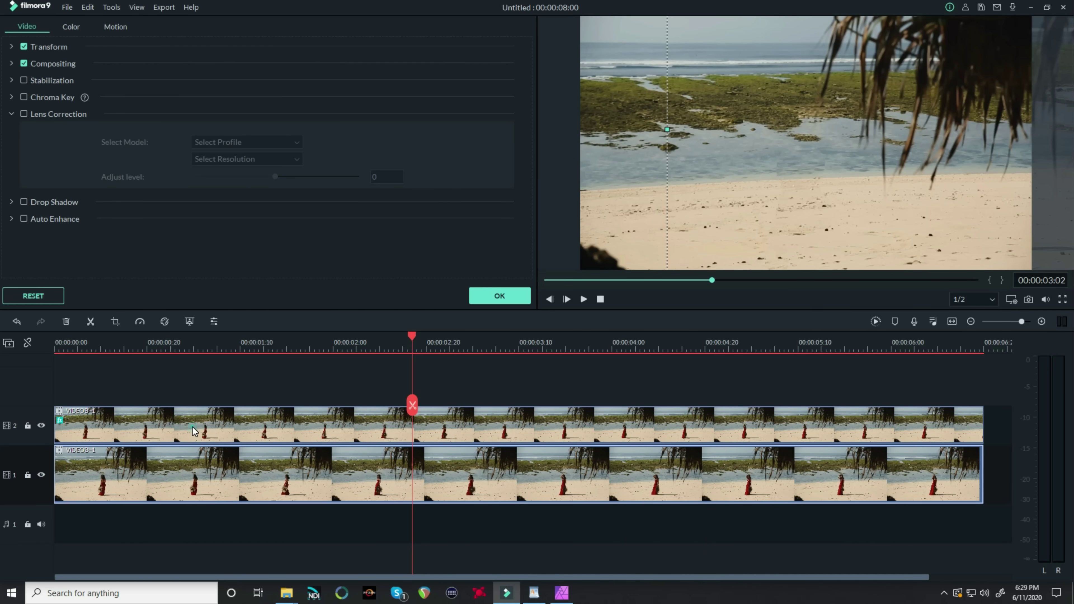
Set the top clip's mask Feather to 38.28, then play and stop the preview to check
{"action": "left_click", "coordinate": [192, 430]}
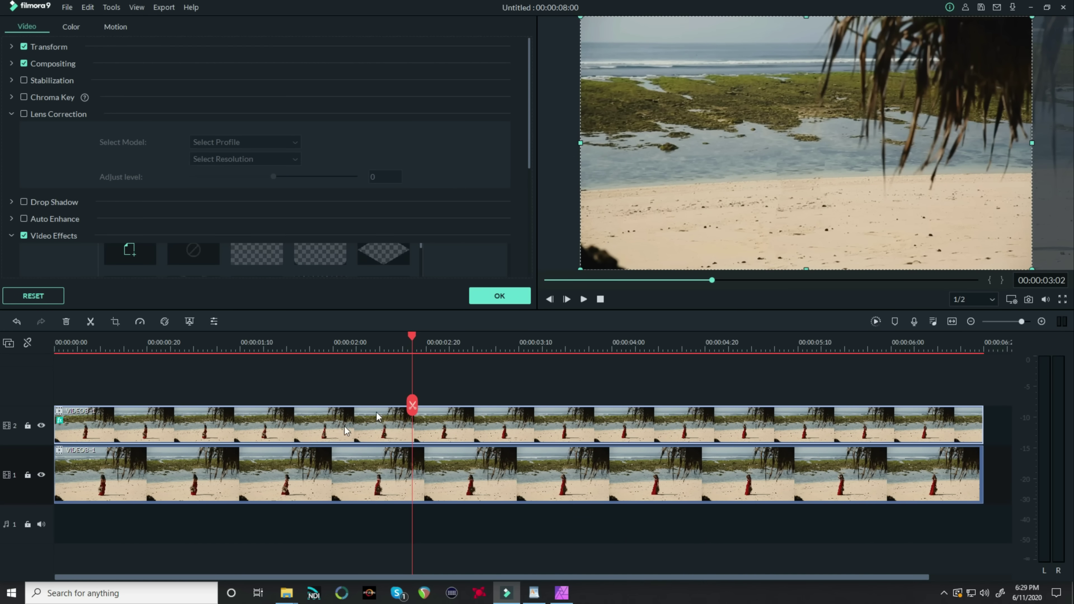
{"action": "scroll", "coordinate": [203, 232], "scroll_direction": "down", "scroll_amount": 1}
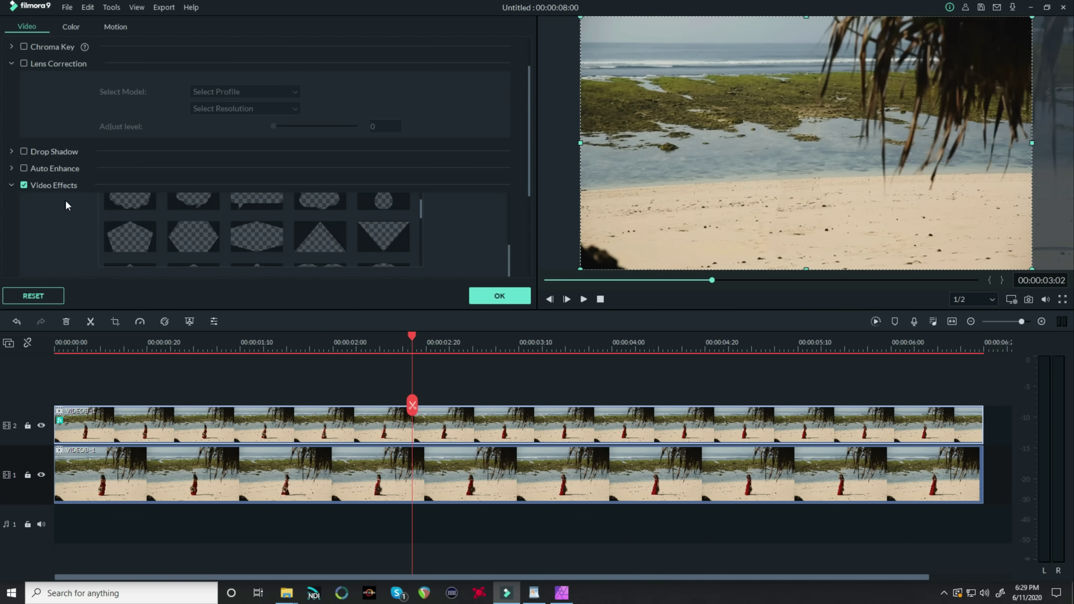
{"action": "scroll", "coordinate": [74, 200], "scroll_direction": "down", "scroll_amount": 3}
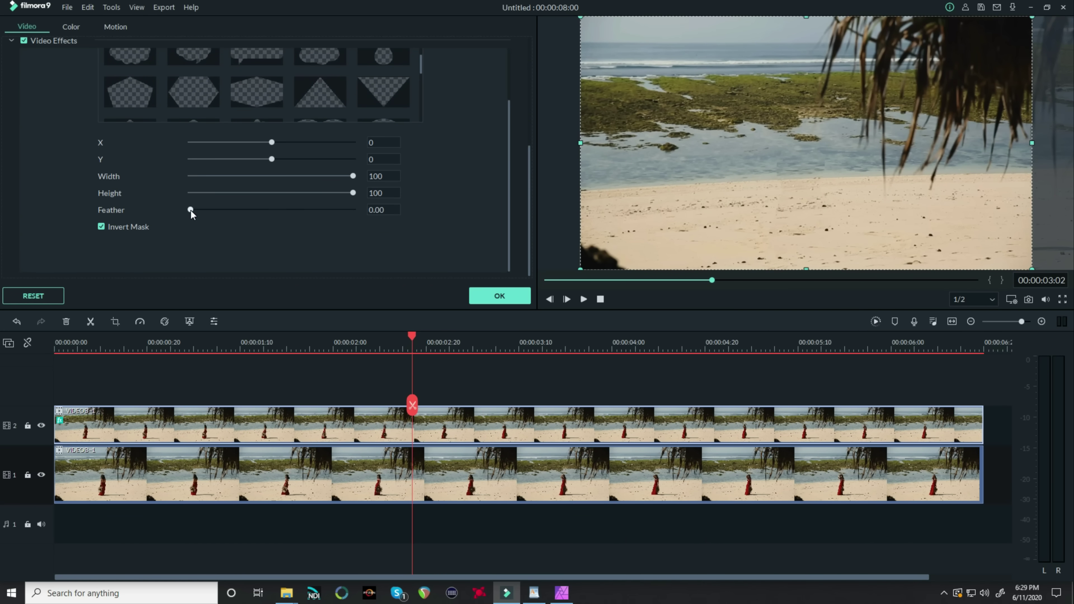
{"action": "left_click_drag", "start_coordinate": [190, 211], "coordinate": [252, 210]}
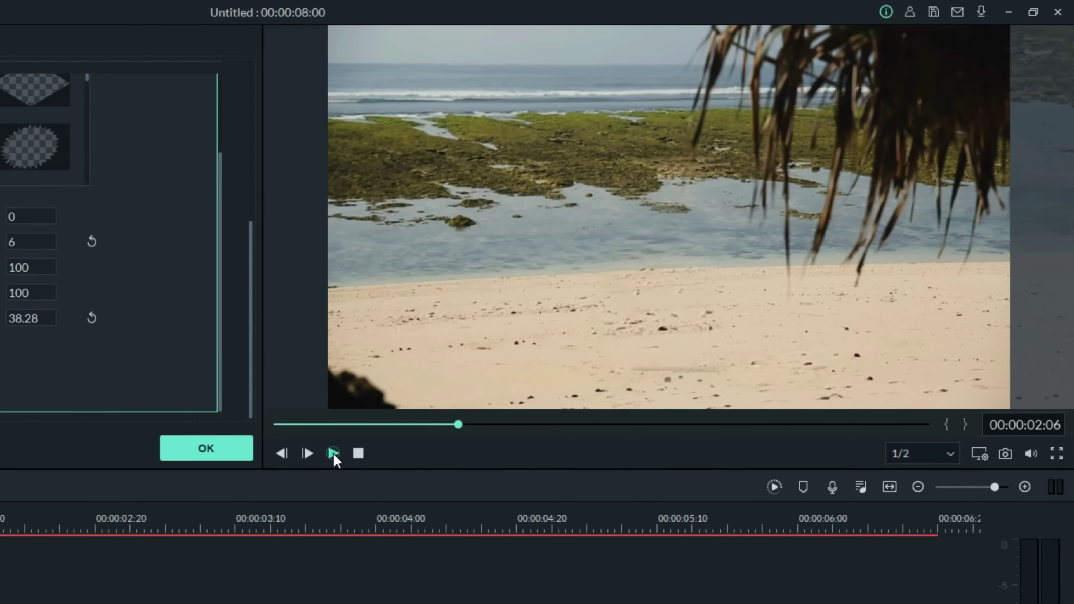
{"action": "left_click", "coordinate": [580, 301]}
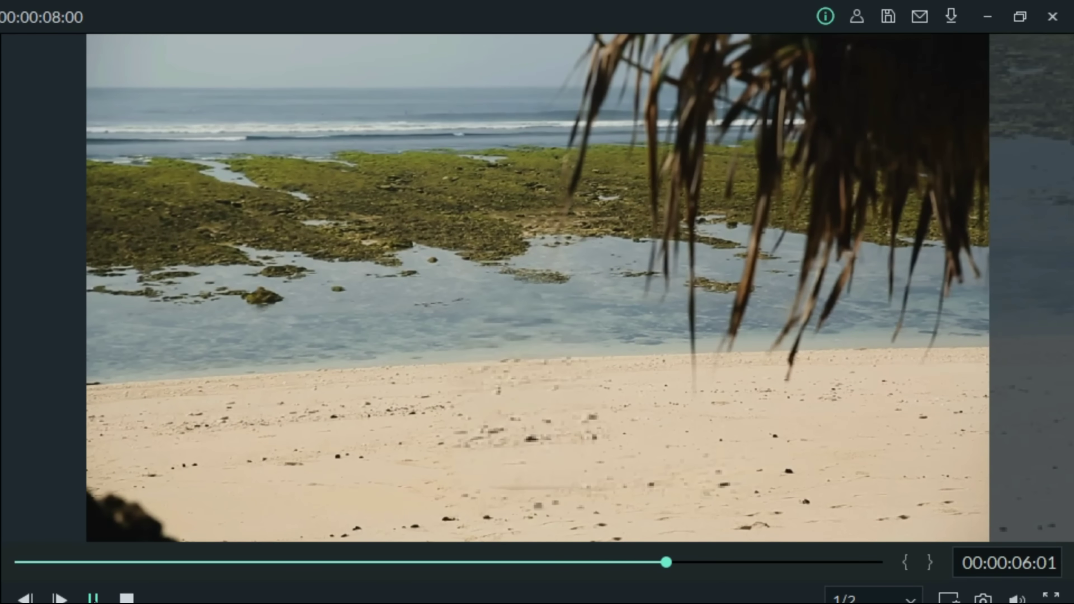
{"action": "key", "text": "space"}
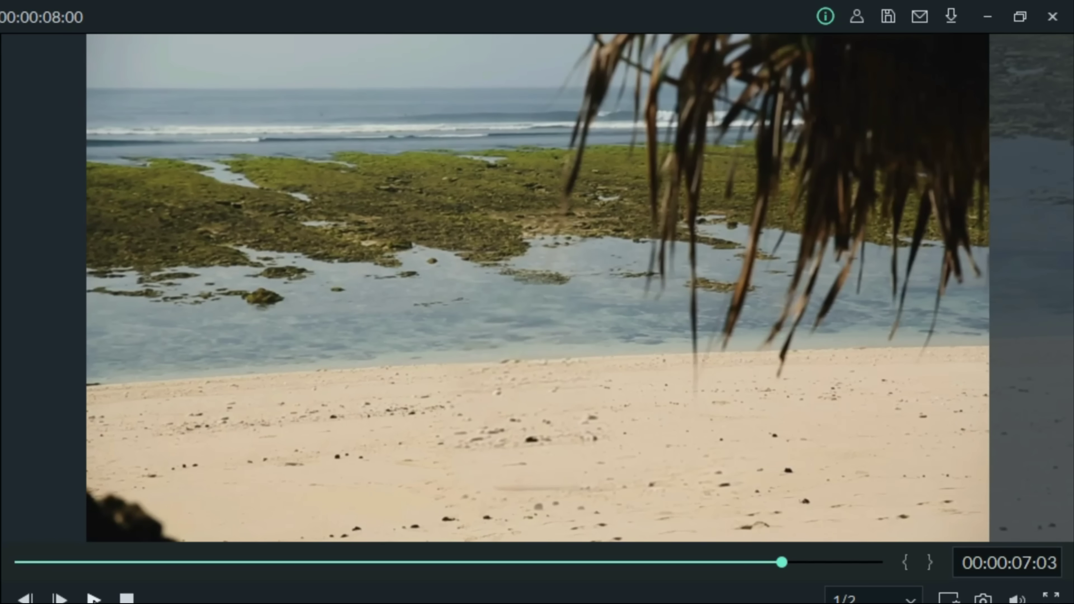